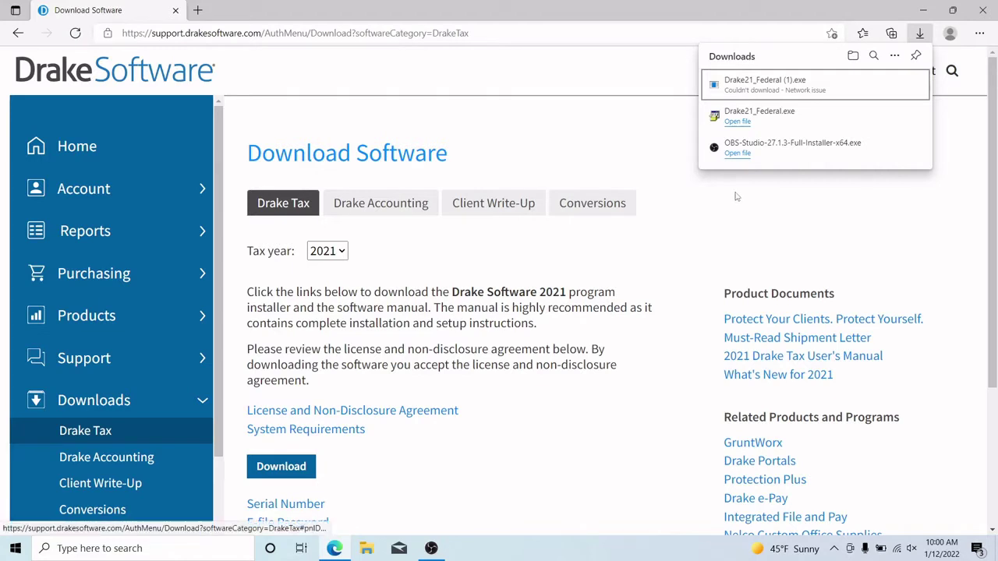
# Open the downloaded Drake21_Federal.exe installer from Edge's Downloads list
pyautogui.moveTo(731, 149)
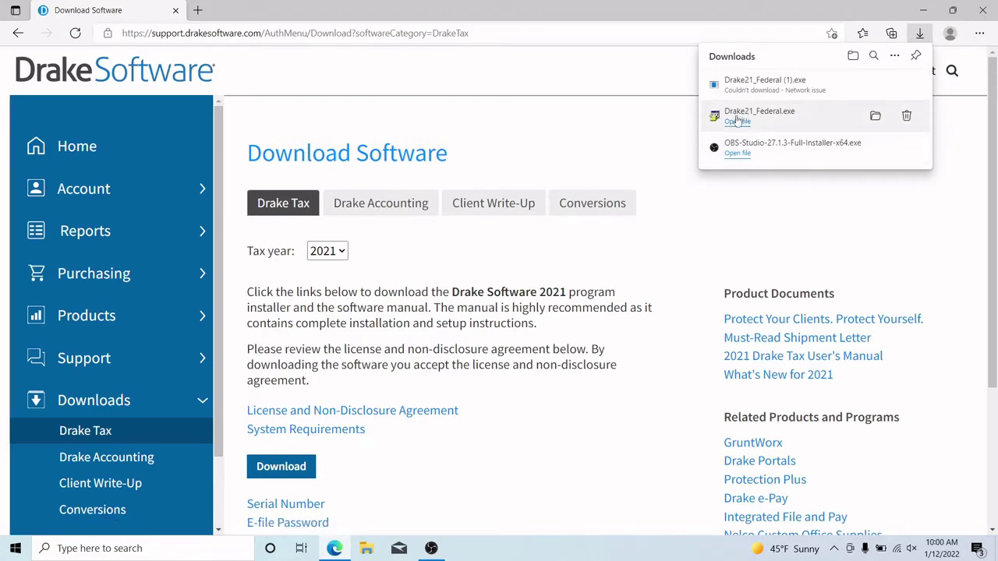
pyautogui.click(737, 121)
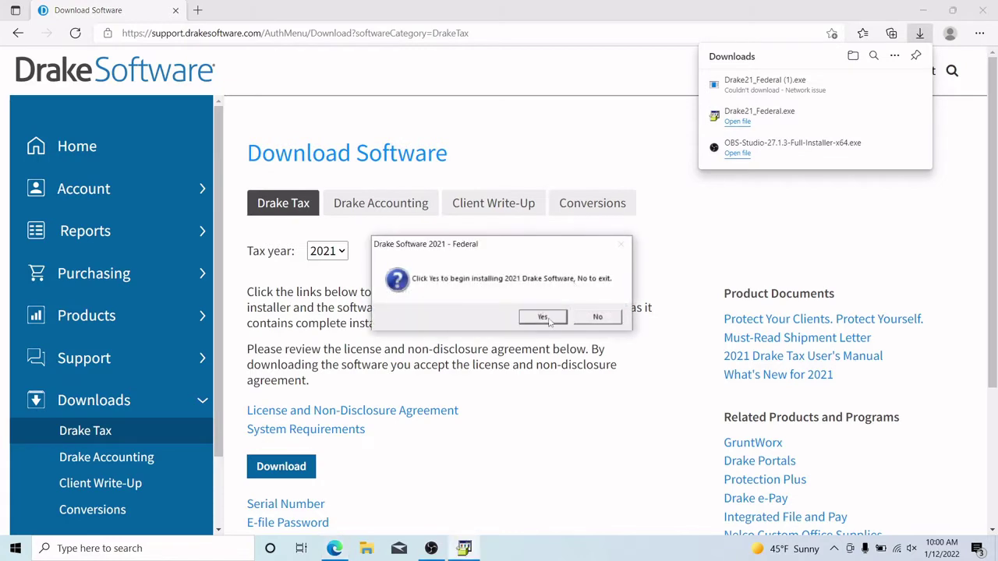
# Begin the install targeting the C:\ local hard drive and accept the Drake Software 2021 license terms
pyautogui.click(545, 318)
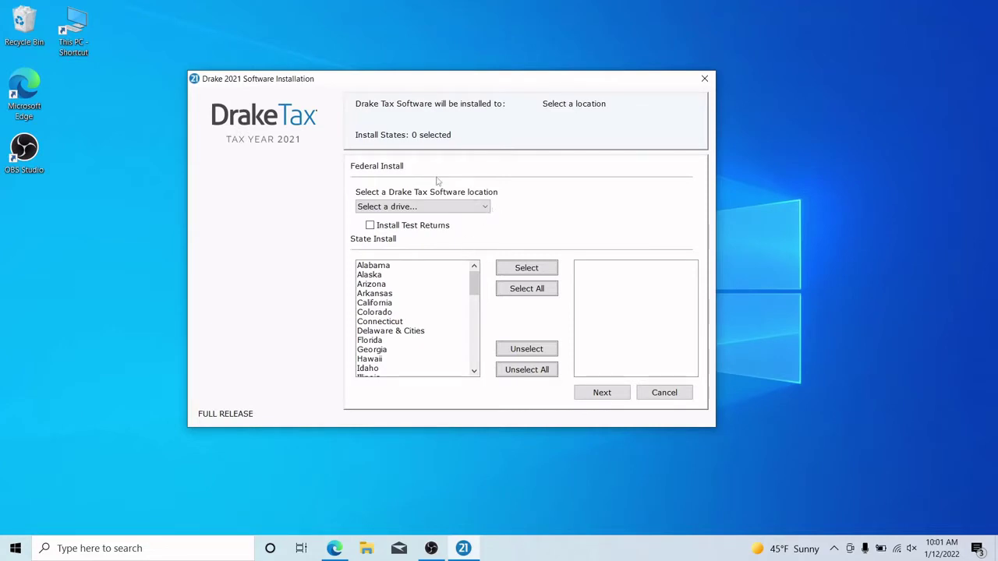
pyautogui.click(484, 207)
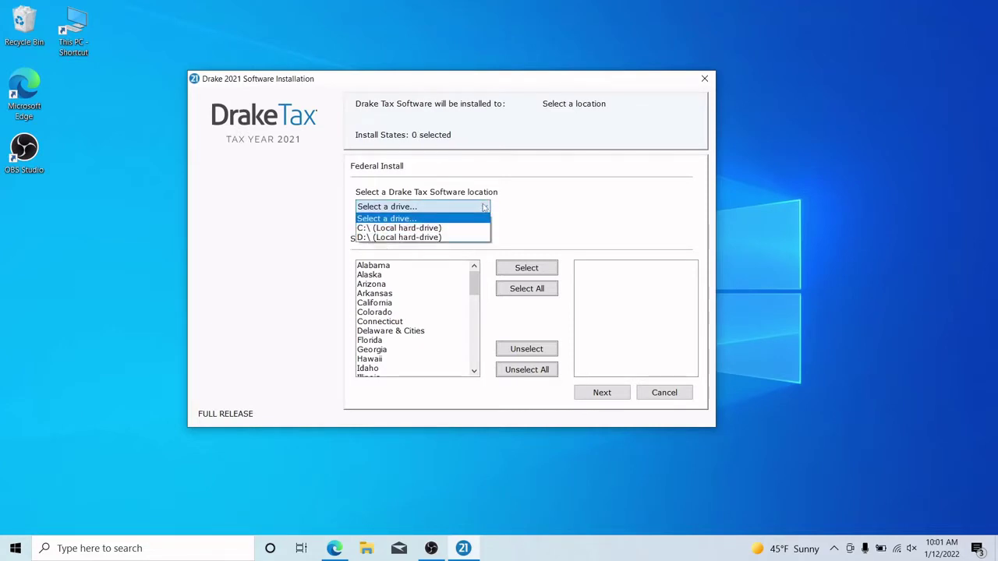
pyautogui.click(450, 228)
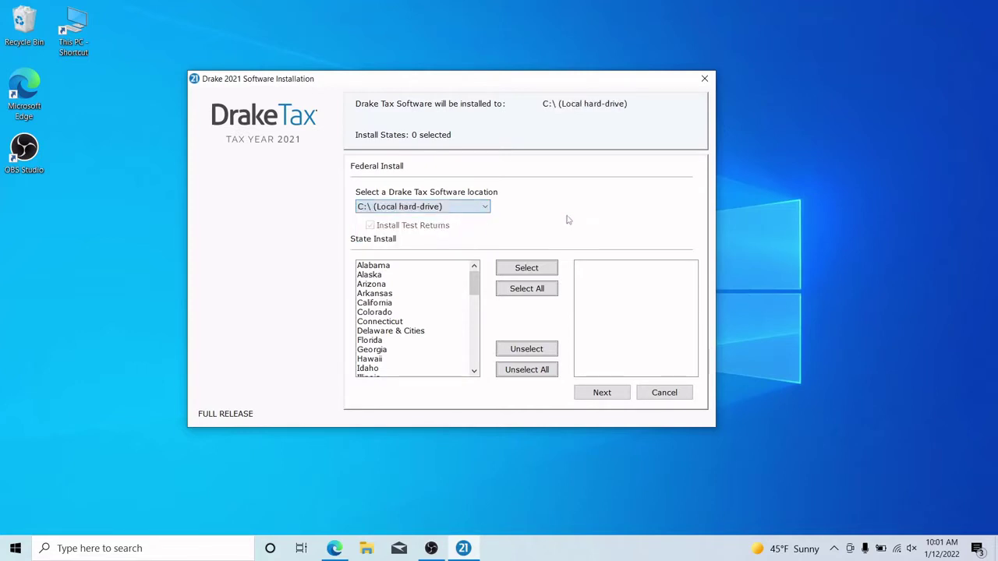
pyautogui.click(600, 393)
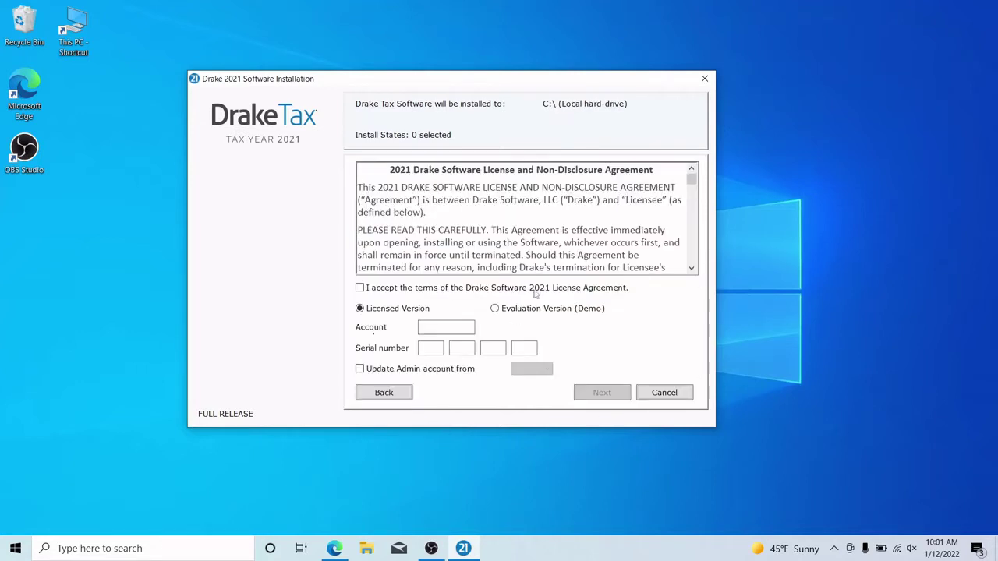
pyautogui.click(400, 288)
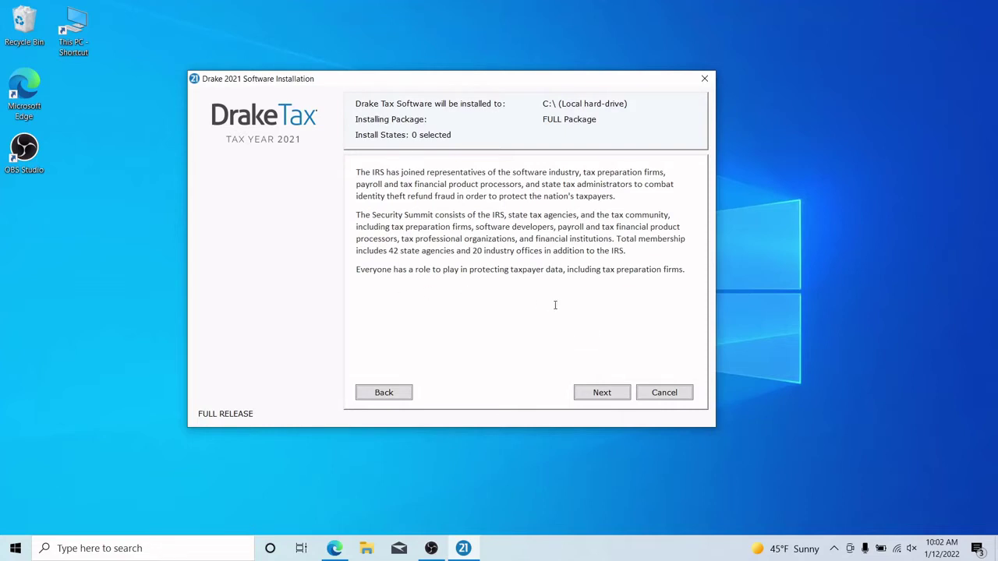
# Advance past the Security Summit, Internal Controls and Stay Informed pages, install Drake Tax, and close the installer
pyautogui.click(595, 395)
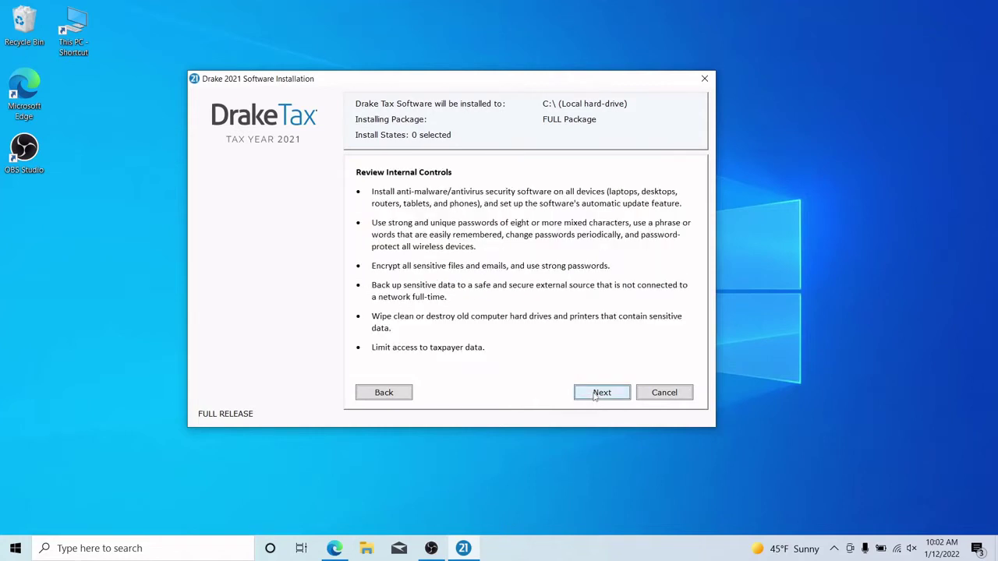
pyautogui.click(590, 394)
pyautogui.click(590, 395)
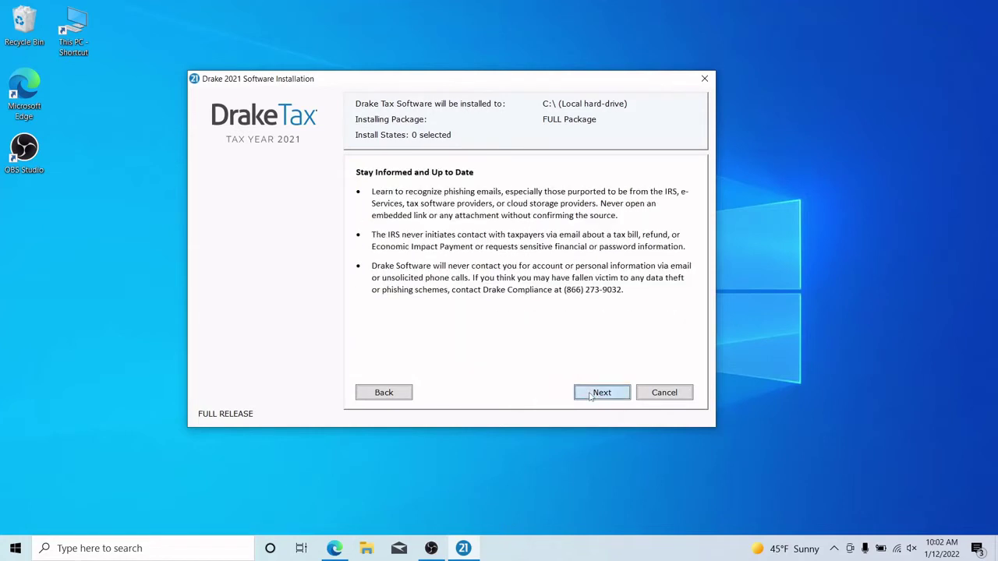
pyautogui.click(591, 396)
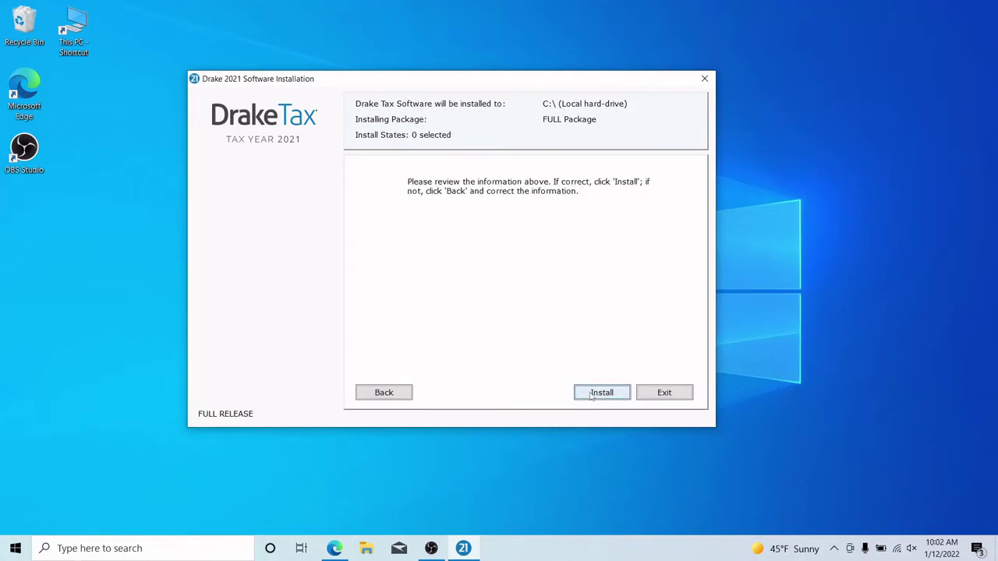
pyautogui.click(591, 395)
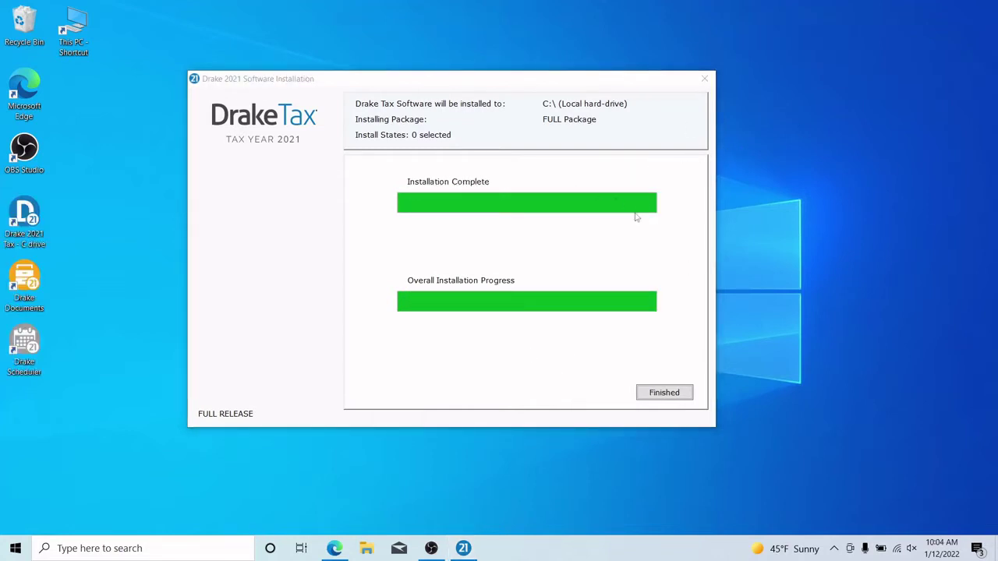
pyautogui.click(643, 393)
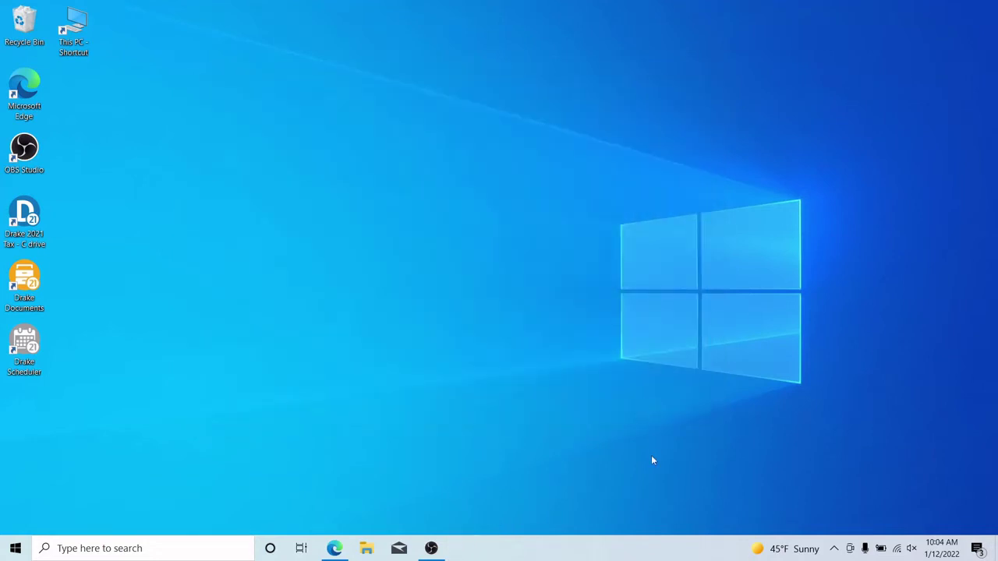
# Launch Drake 2021 Tax from its desktop shortcut and get past the activation prompt
pyautogui.click(27, 234)
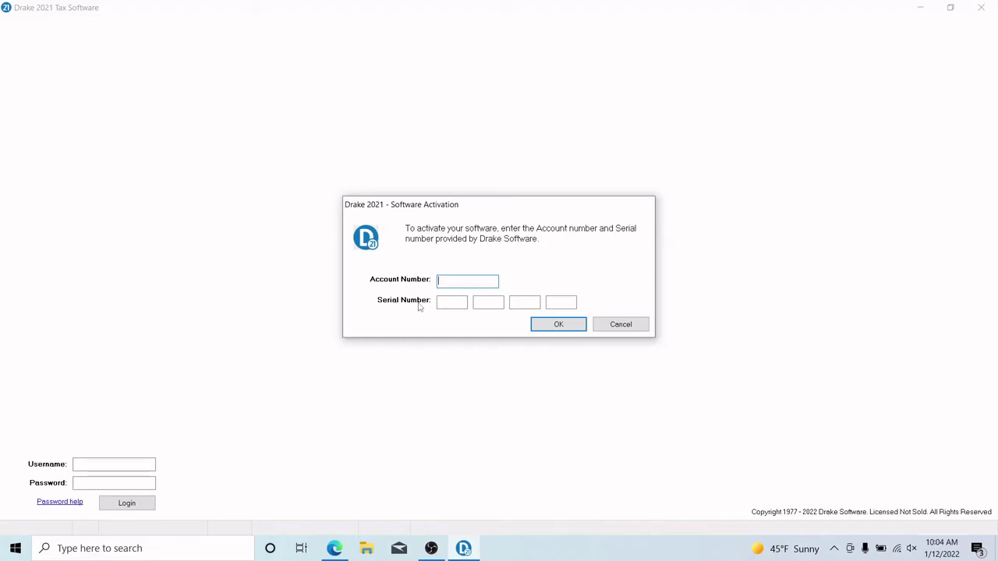
pyautogui.click(127, 466)
# Confirm activation, enter and repeat the ADMIN password, and provide a security question and answer
pyautogui.press('Escape')
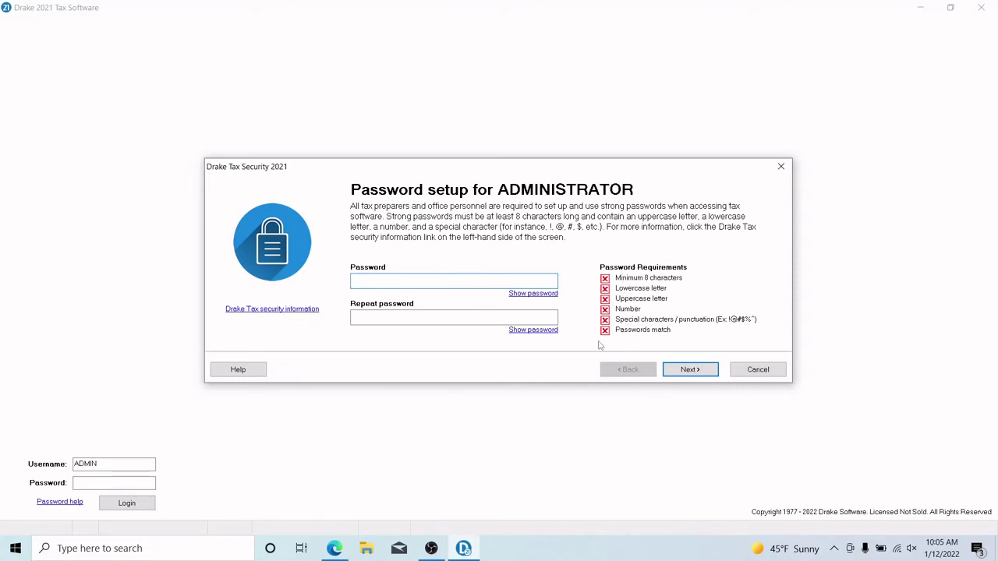
pyautogui.press('Tab')
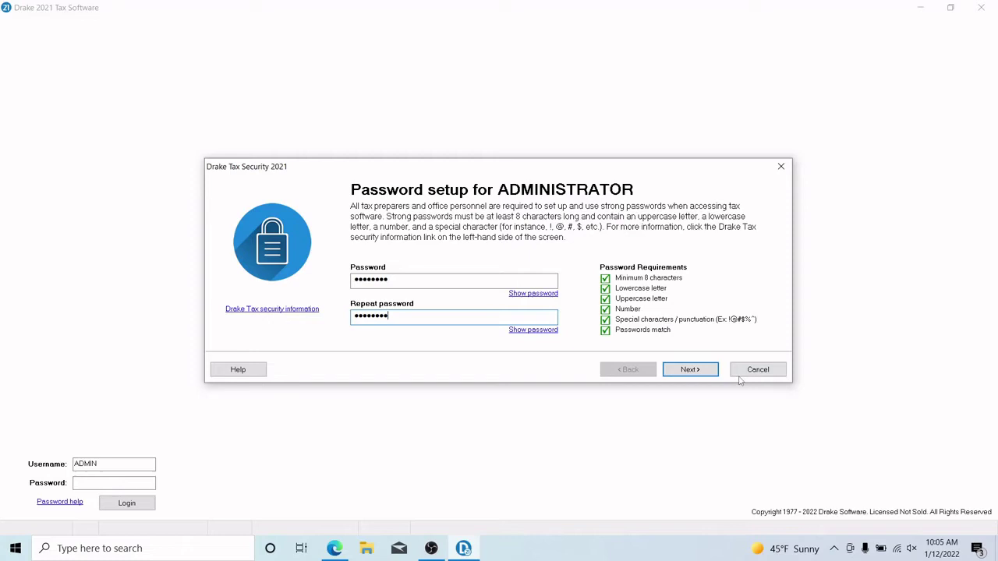
pyautogui.click(698, 375)
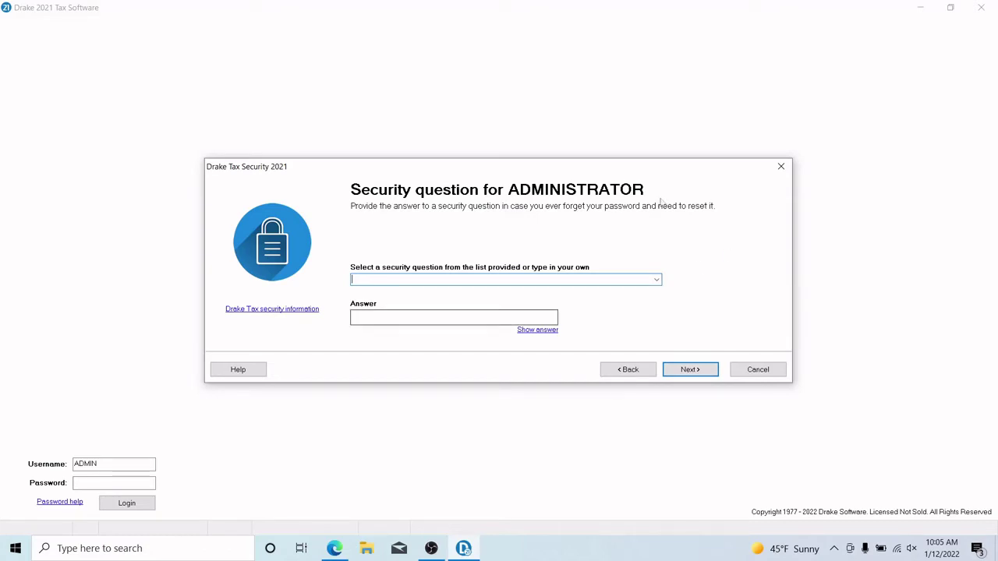
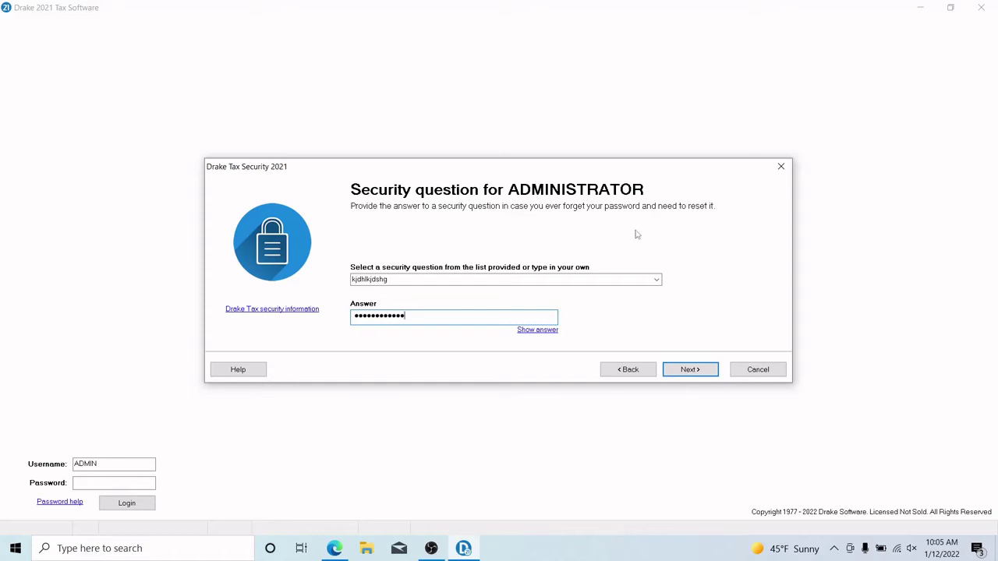
pyautogui.click(690, 369)
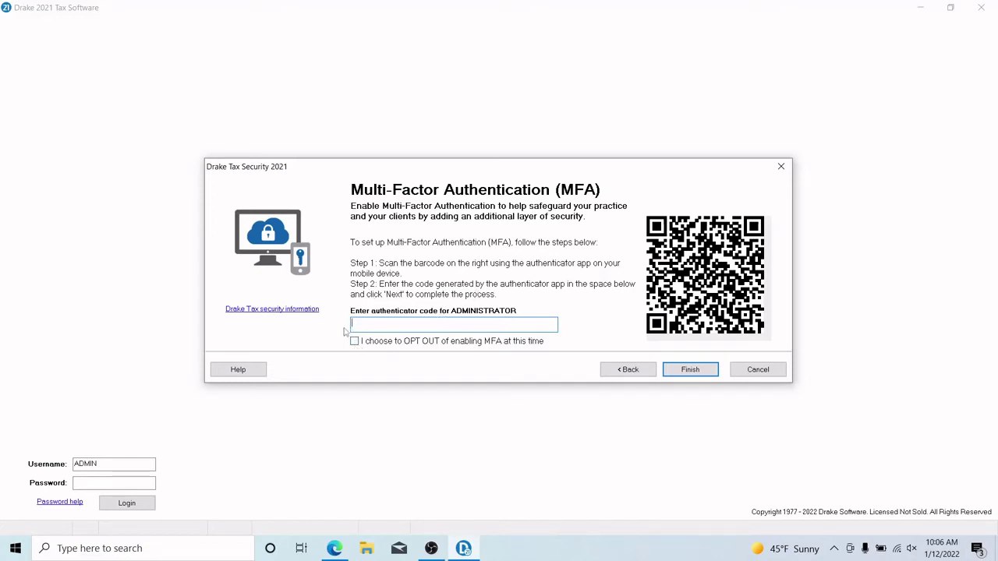
# Opt out of multi-factor authentication and finish the security setup
pyautogui.click(355, 343)
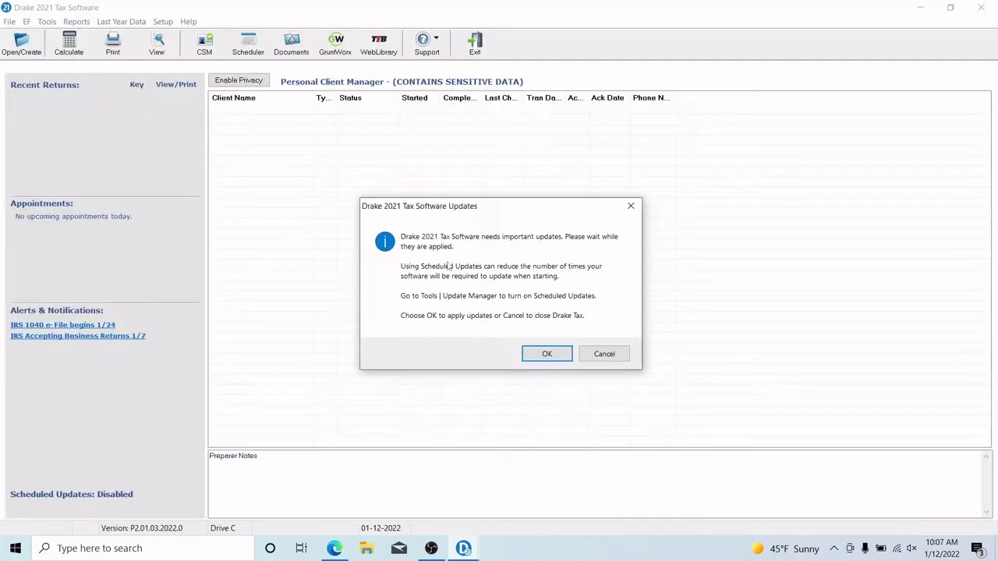
# Apply the required software updates and continue once the Update Installer completes
pyautogui.click(533, 357)
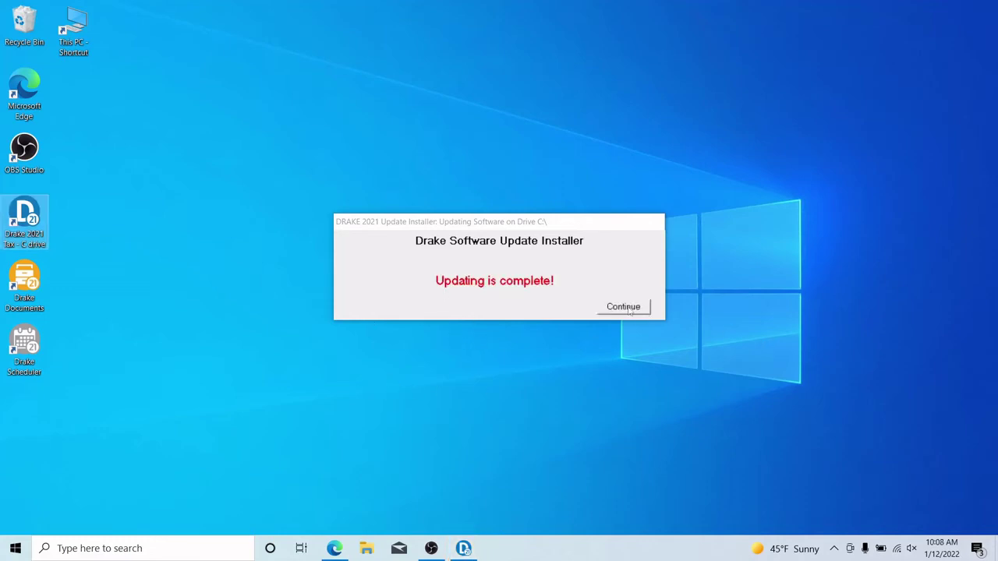
pyautogui.click(628, 307)
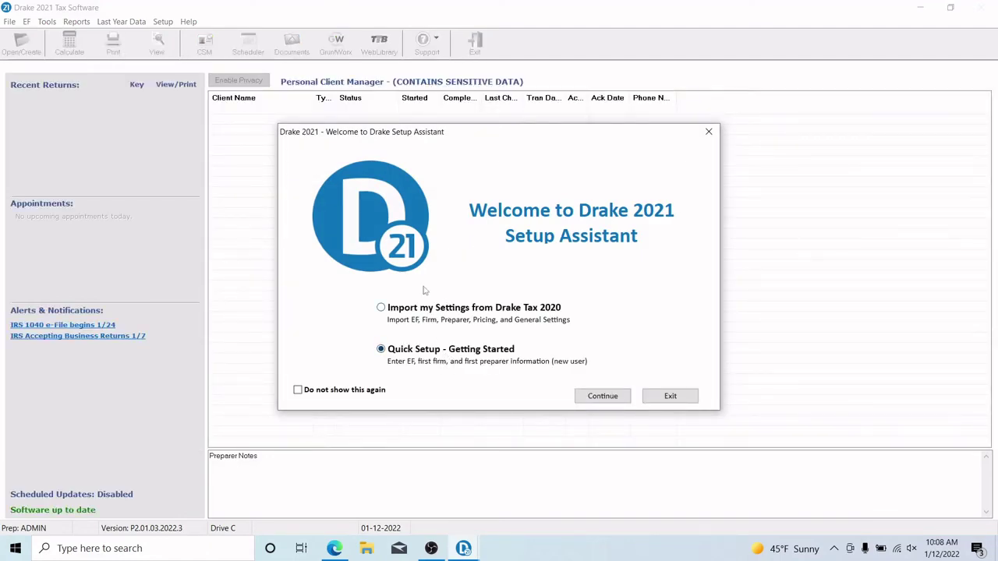
# Preview the Drake Tax 2020 settings-import items, go back, and continue with Quick Setup instead
pyautogui.click(437, 310)
pyautogui.click(602, 396)
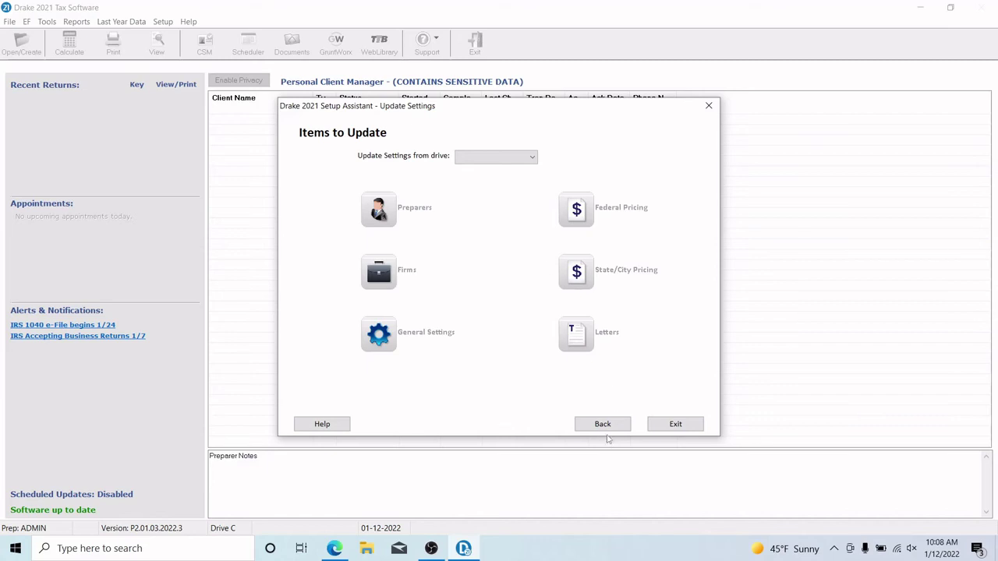
pyautogui.click(601, 427)
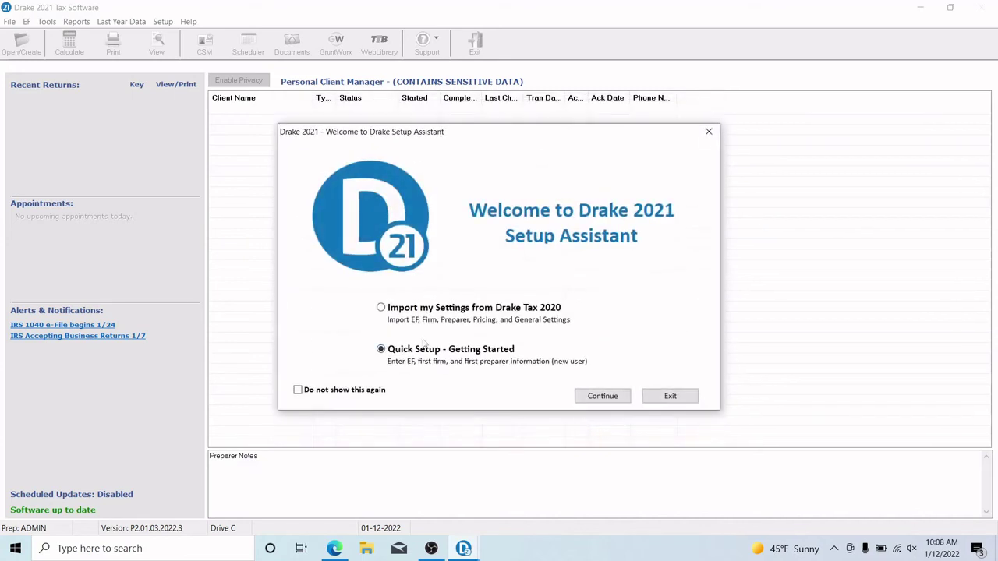
pyautogui.click(583, 399)
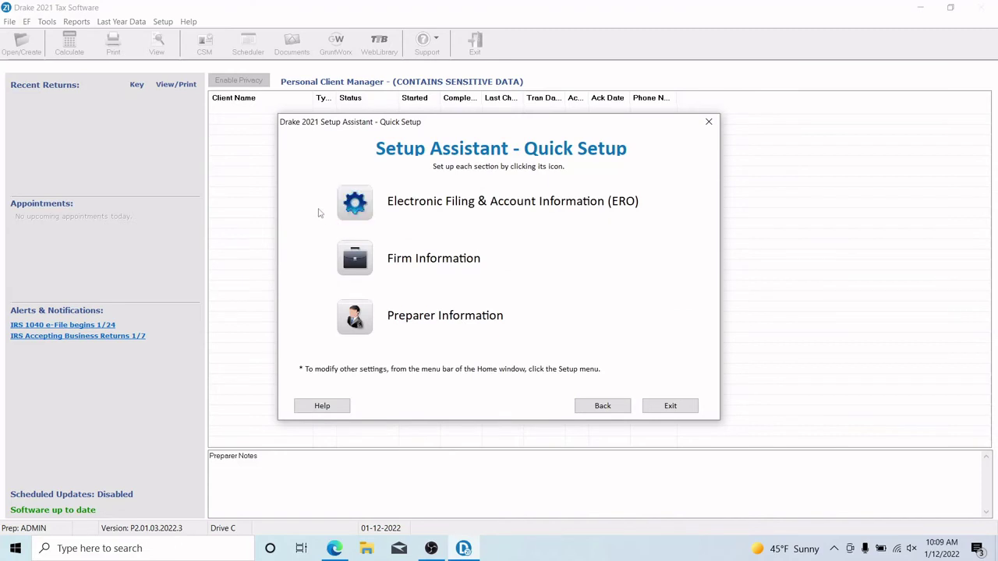
# Open and cancel the ERO account and Firm Information forms, then return to the welcome page
pyautogui.click(479, 206)
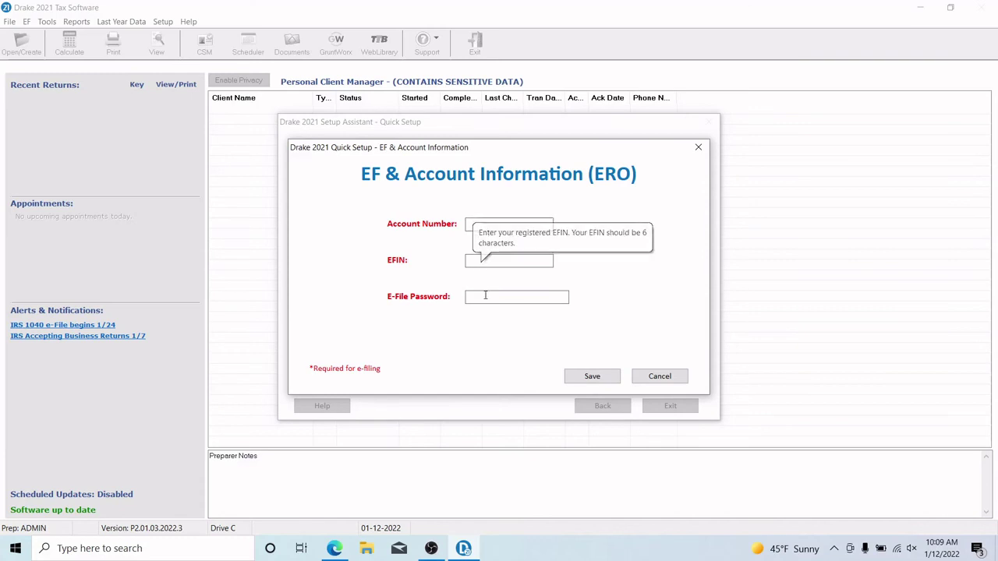
pyautogui.click(659, 378)
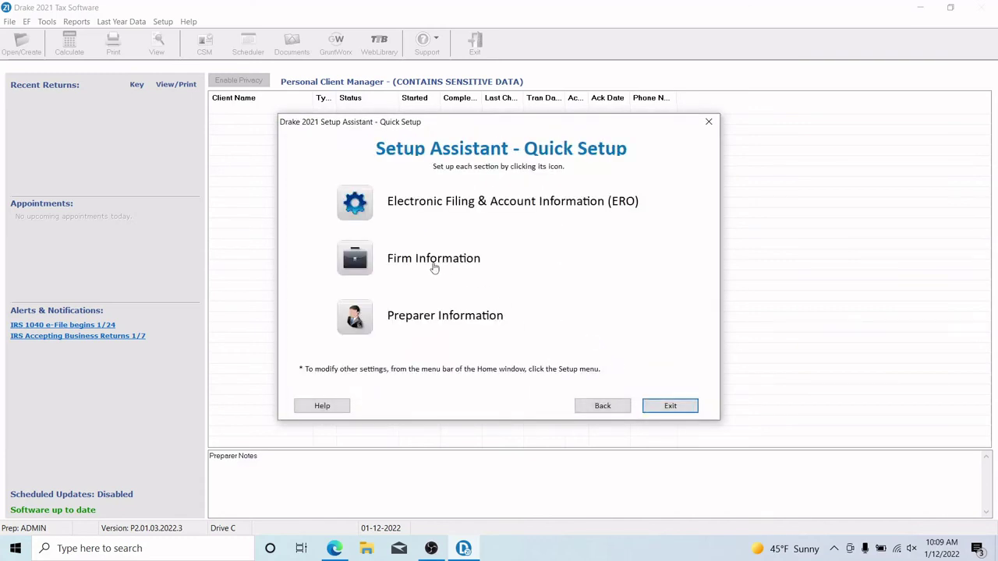
pyautogui.click(364, 276)
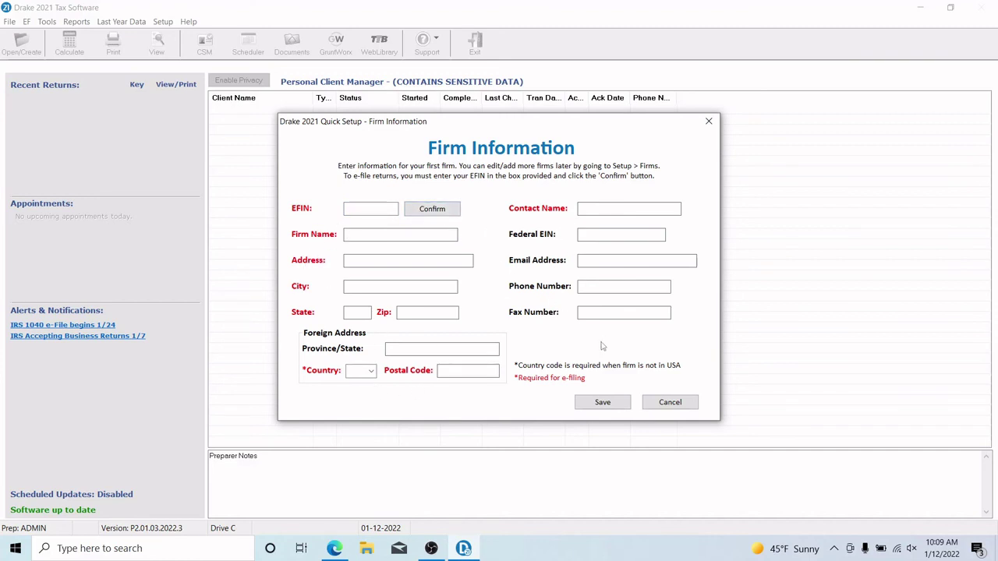
pyautogui.click(655, 402)
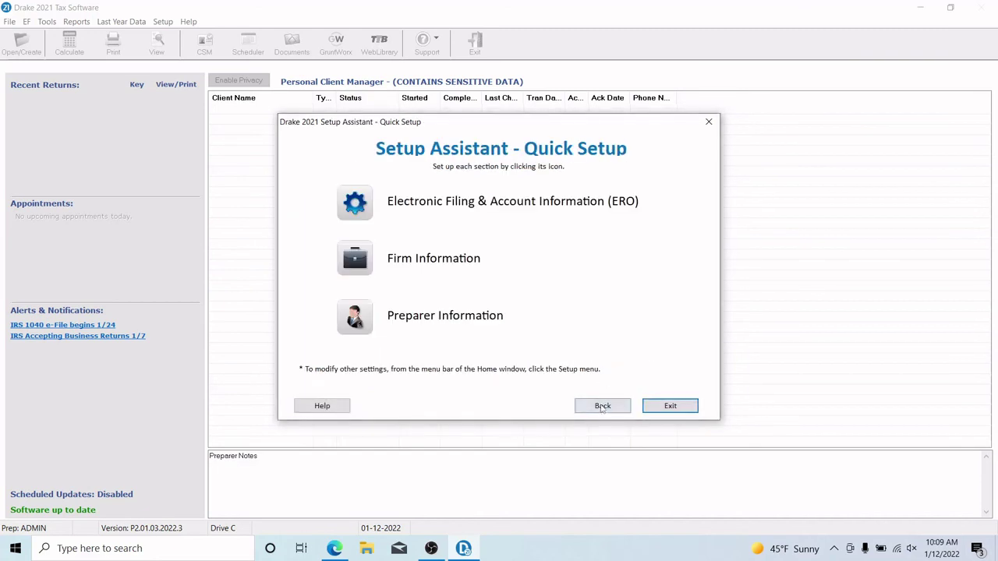
pyautogui.click(600, 405)
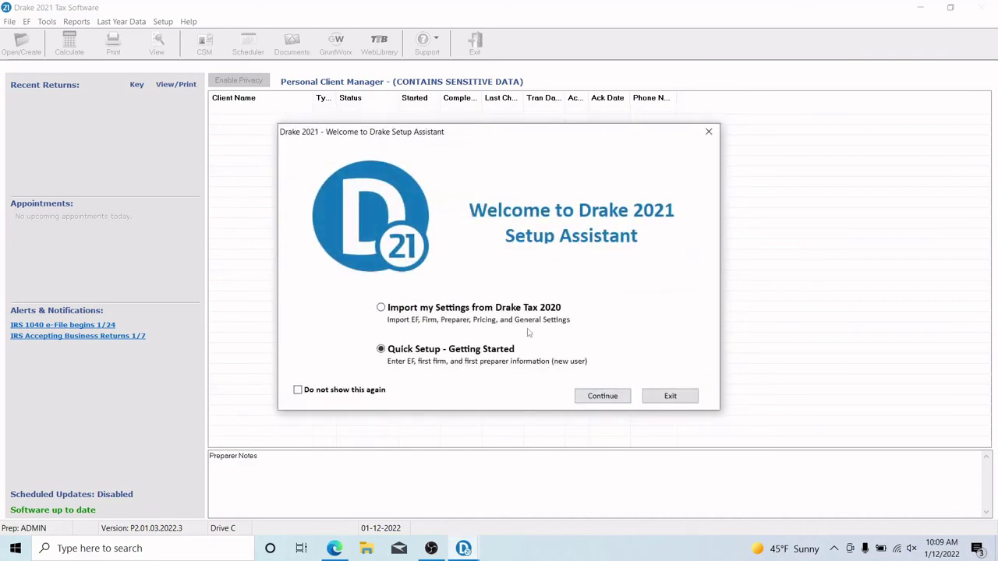
# Recheck the import items, then open and cancel the Preparer Information form and return to the welcome
pyautogui.click(502, 312)
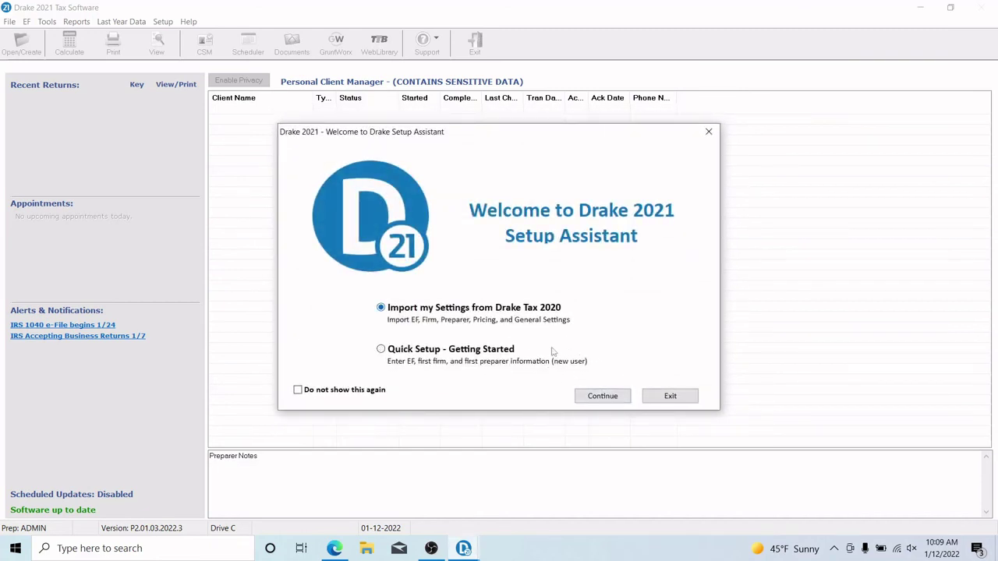
pyautogui.click(580, 397)
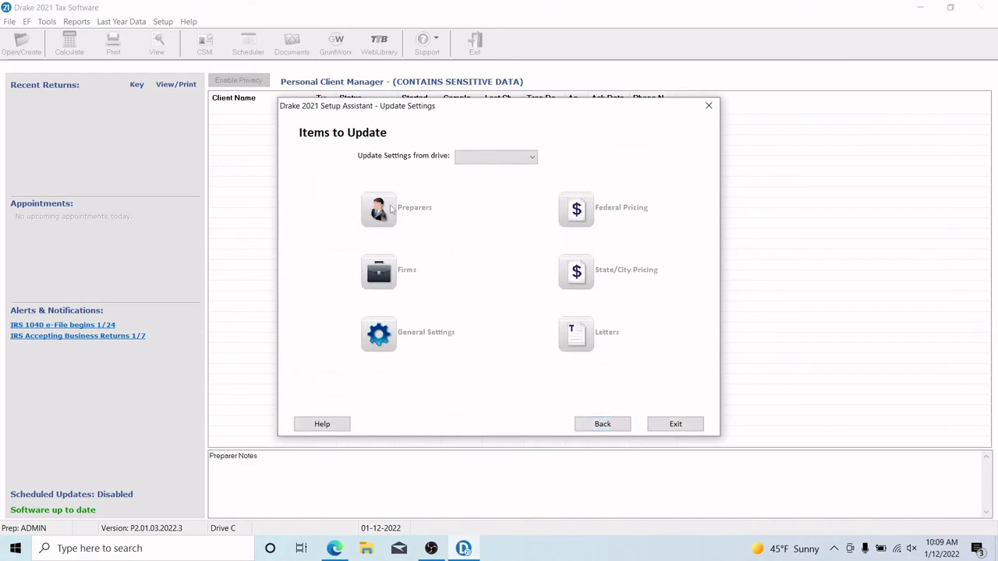
pyautogui.click(582, 421)
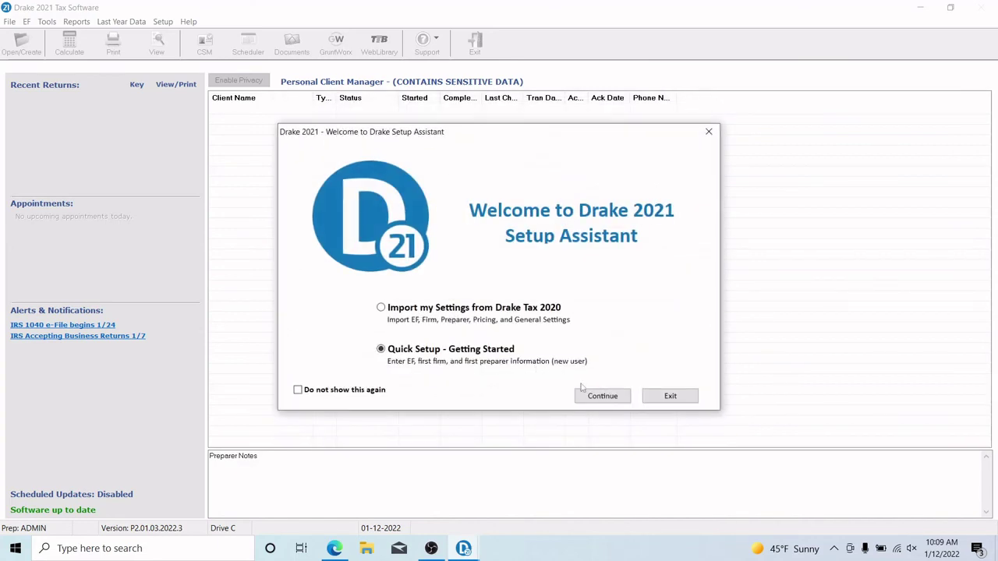
pyautogui.click(602, 396)
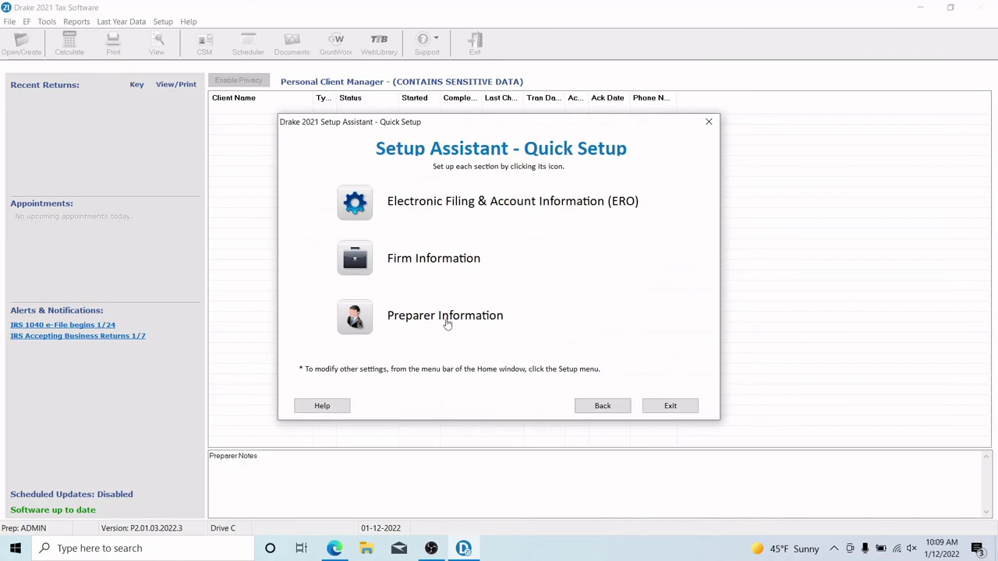
pyautogui.click(355, 317)
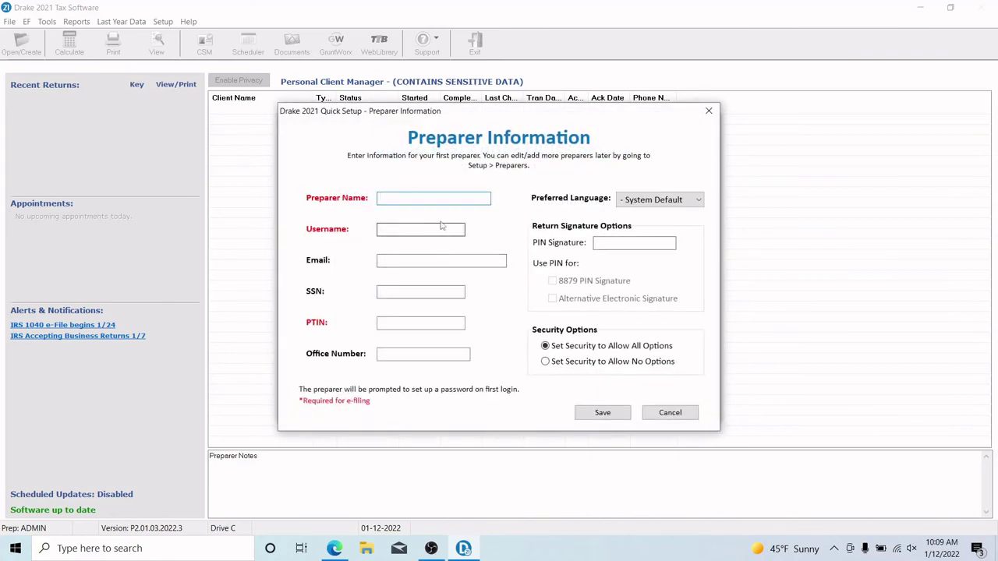
pyautogui.click(670, 413)
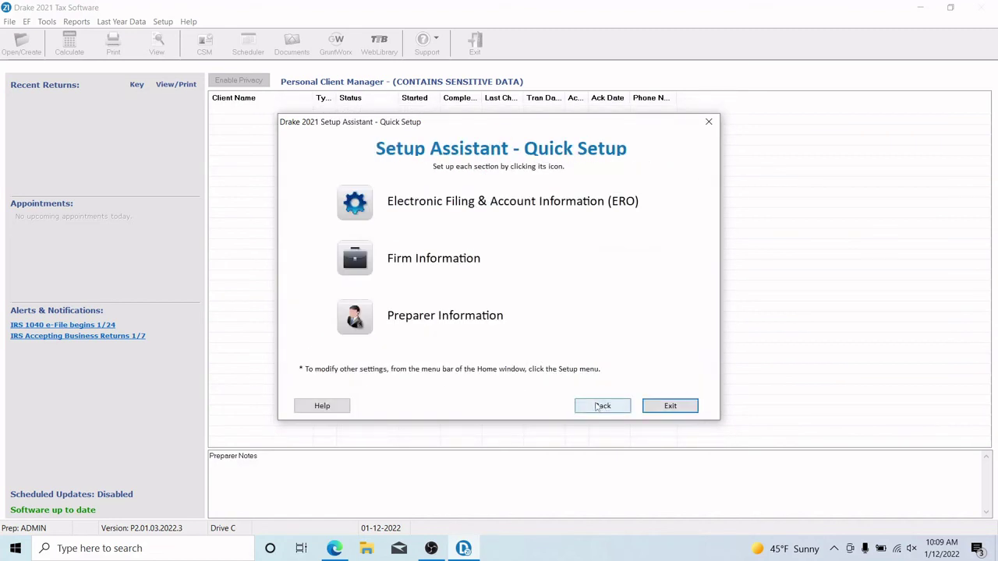
pyautogui.click(602, 406)
# Glance at the Drake Tax 2020 import items once more, go back, and exit the Setup Assistant
pyautogui.click(437, 309)
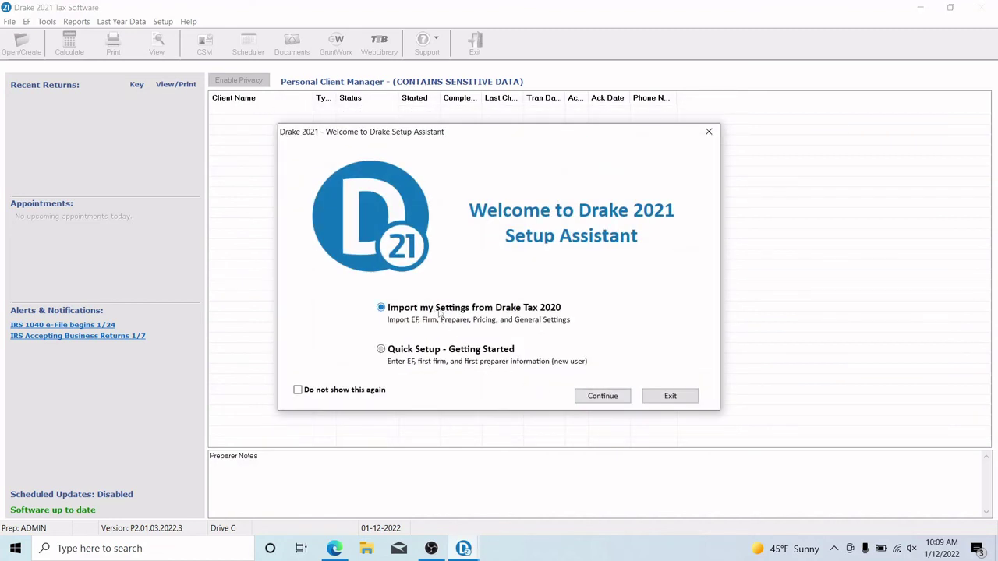
pyautogui.click(601, 396)
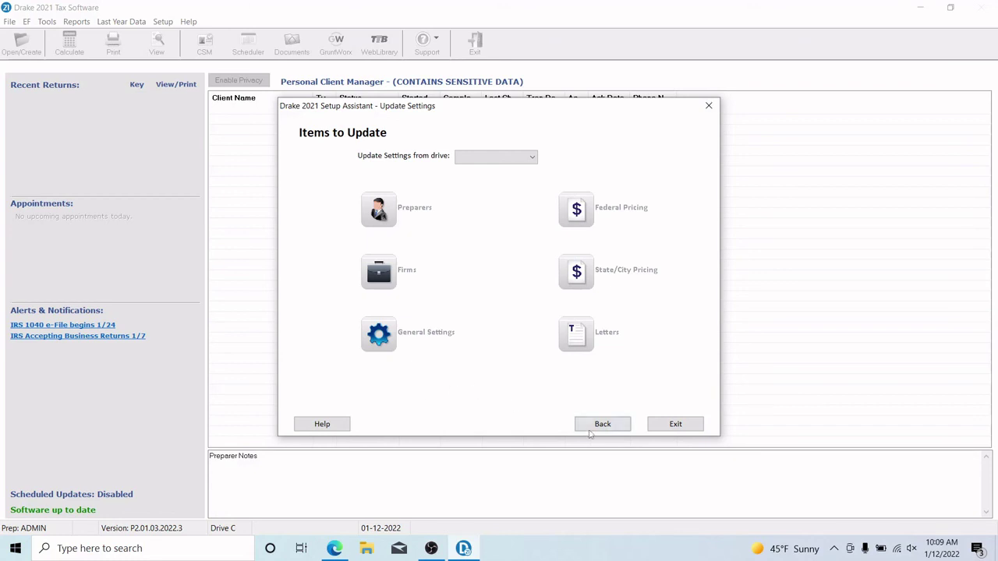
pyautogui.click(594, 425)
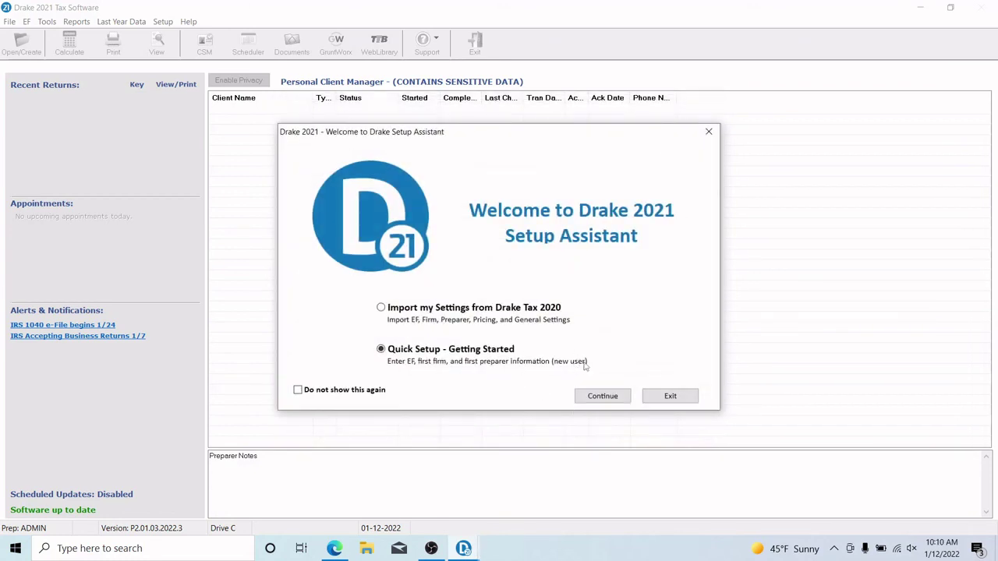
pyautogui.click(665, 399)
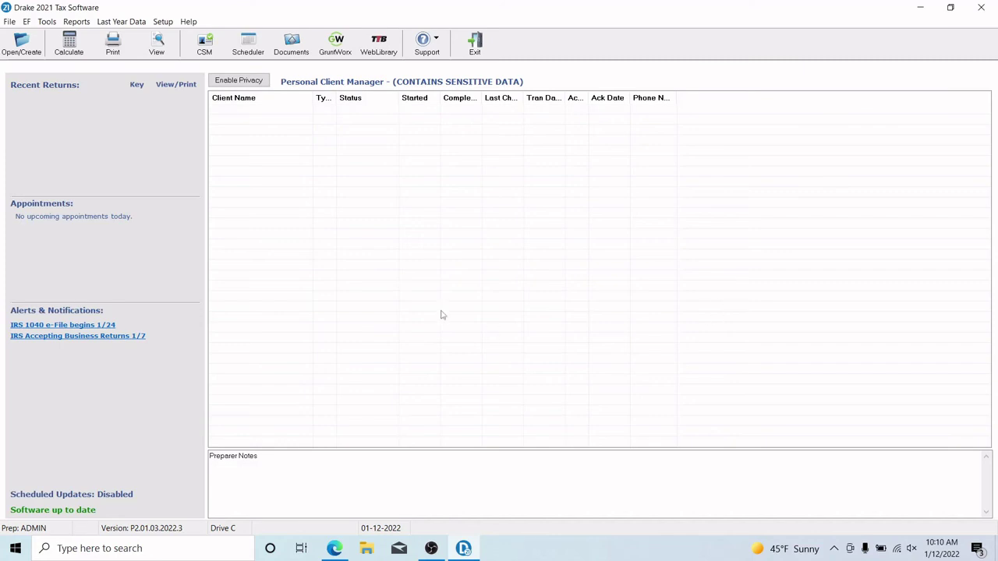